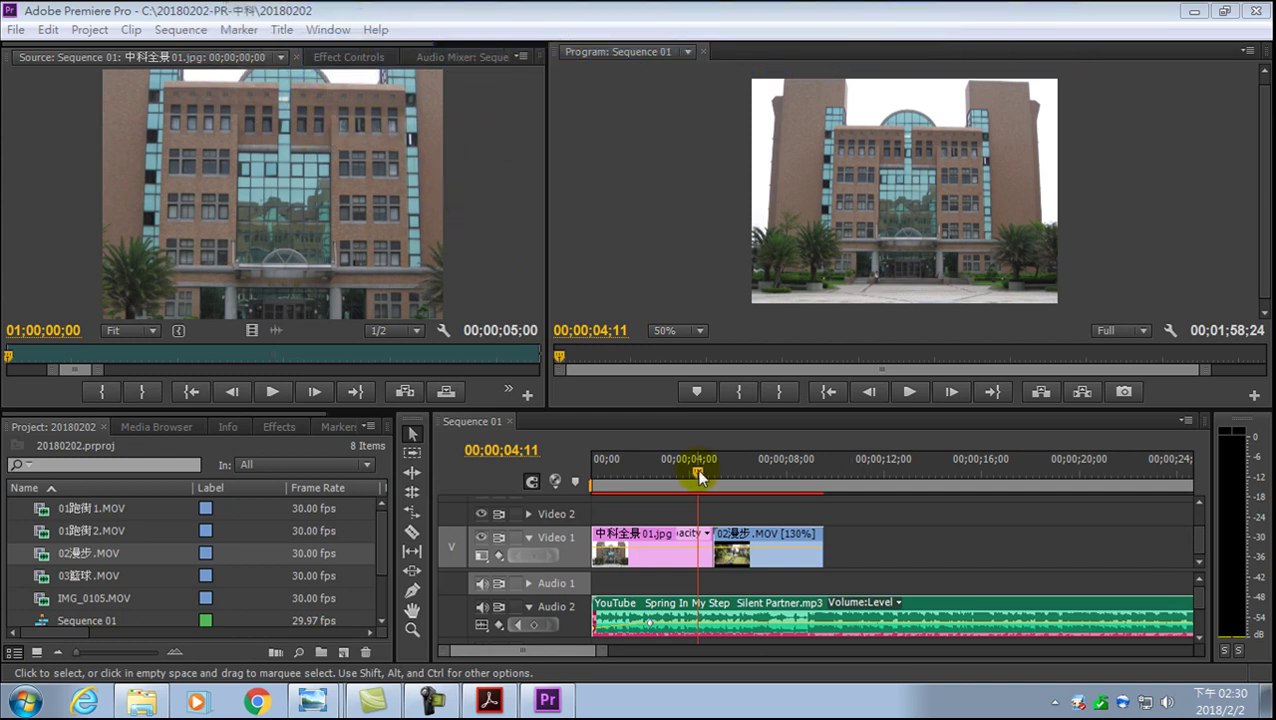
Park the playhead at the sequence start with the campus photo clip selected.
{"action": "left_click_drag", "start_coordinate": [696, 469], "coordinate": [591, 486]}
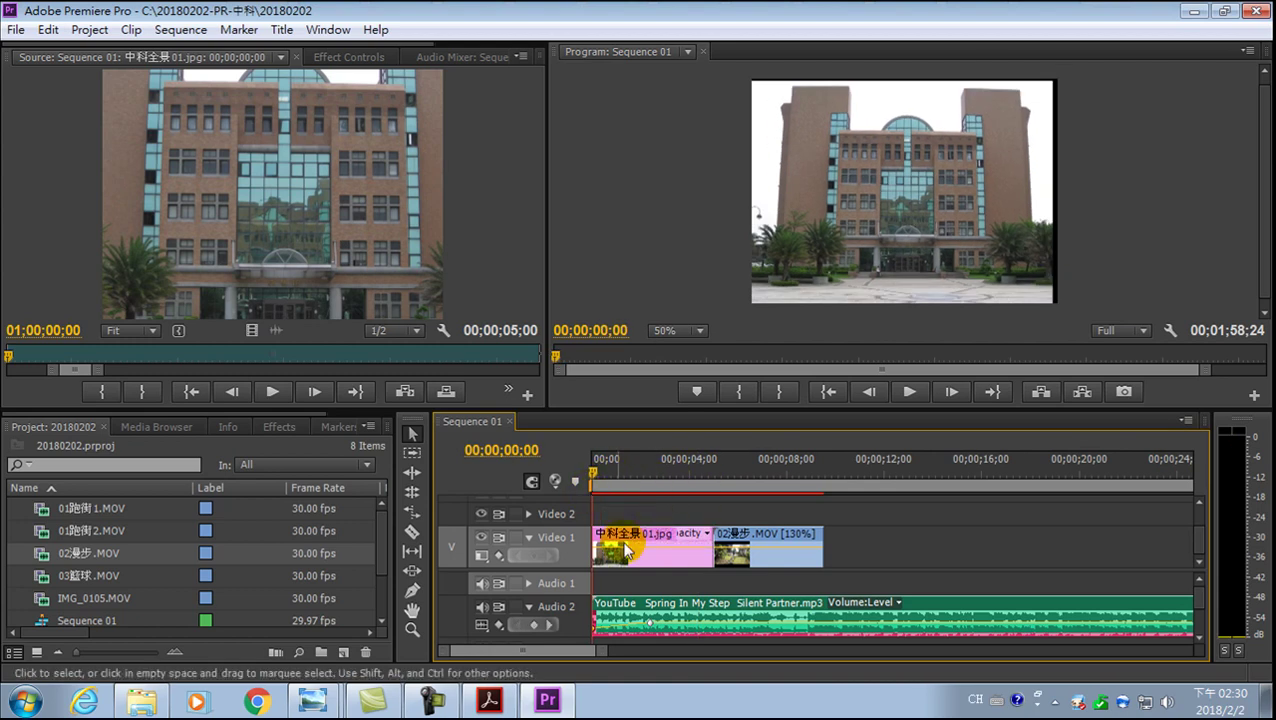
{"action": "left_click", "coordinate": [676, 537]}
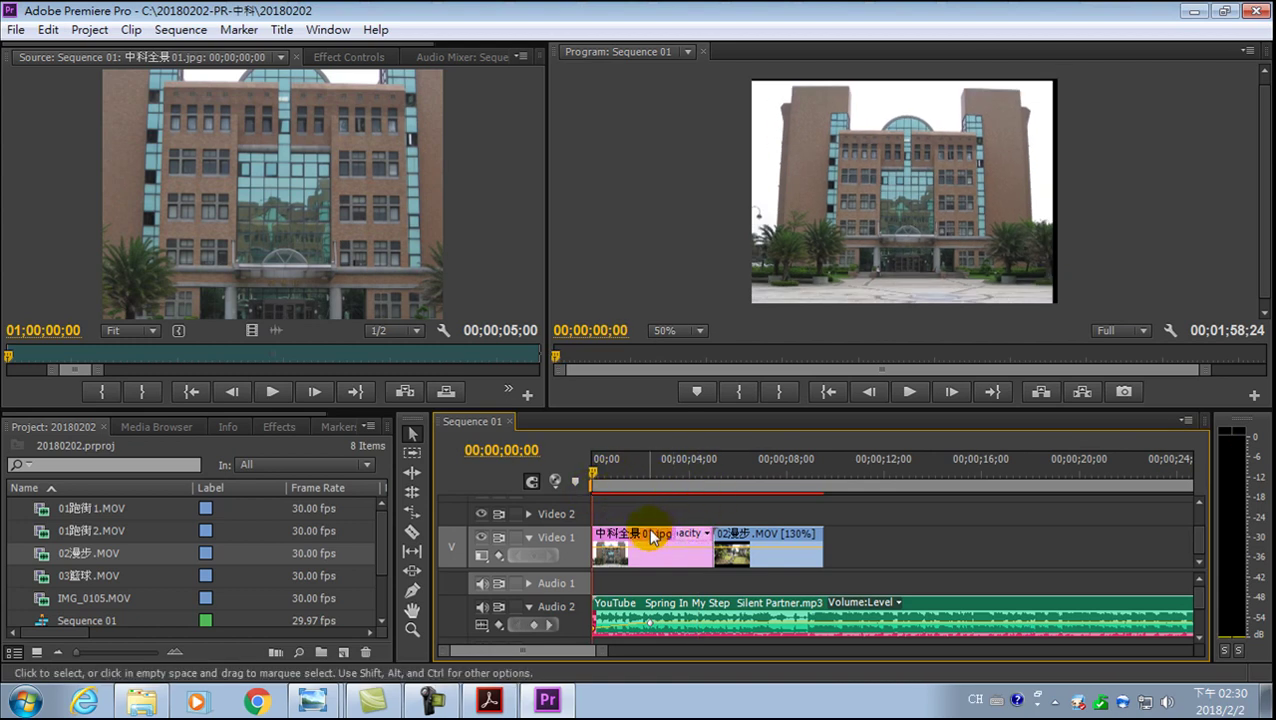
{"action": "left_click", "coordinate": [593, 472]}
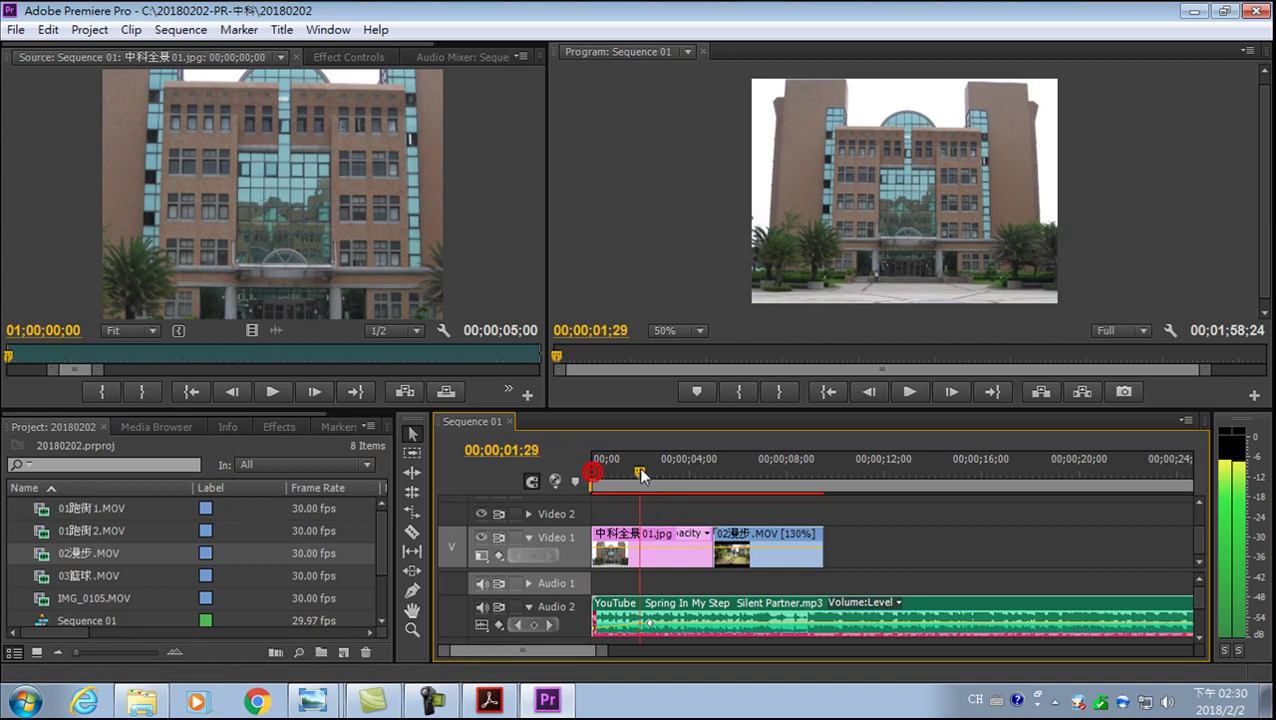
{"action": "mouse_move", "coordinate": [593, 477]}
{"action": "left_mouse_down"}
{"action": "mouse_move", "coordinate": [657, 473]}
{"action": "mouse_move", "coordinate": [593, 486]}
{"action": "left_mouse_up"}
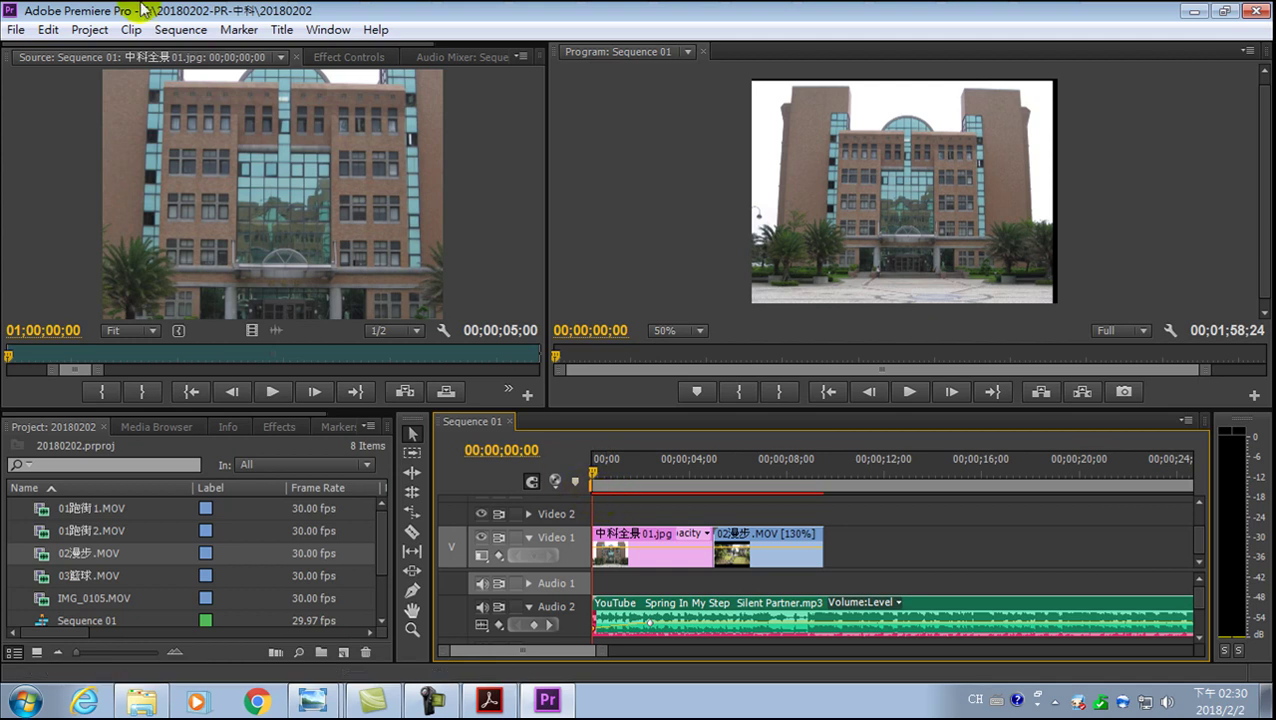
Create a new Default Still title from the Title menu.
{"action": "left_click", "coordinate": [284, 31]}
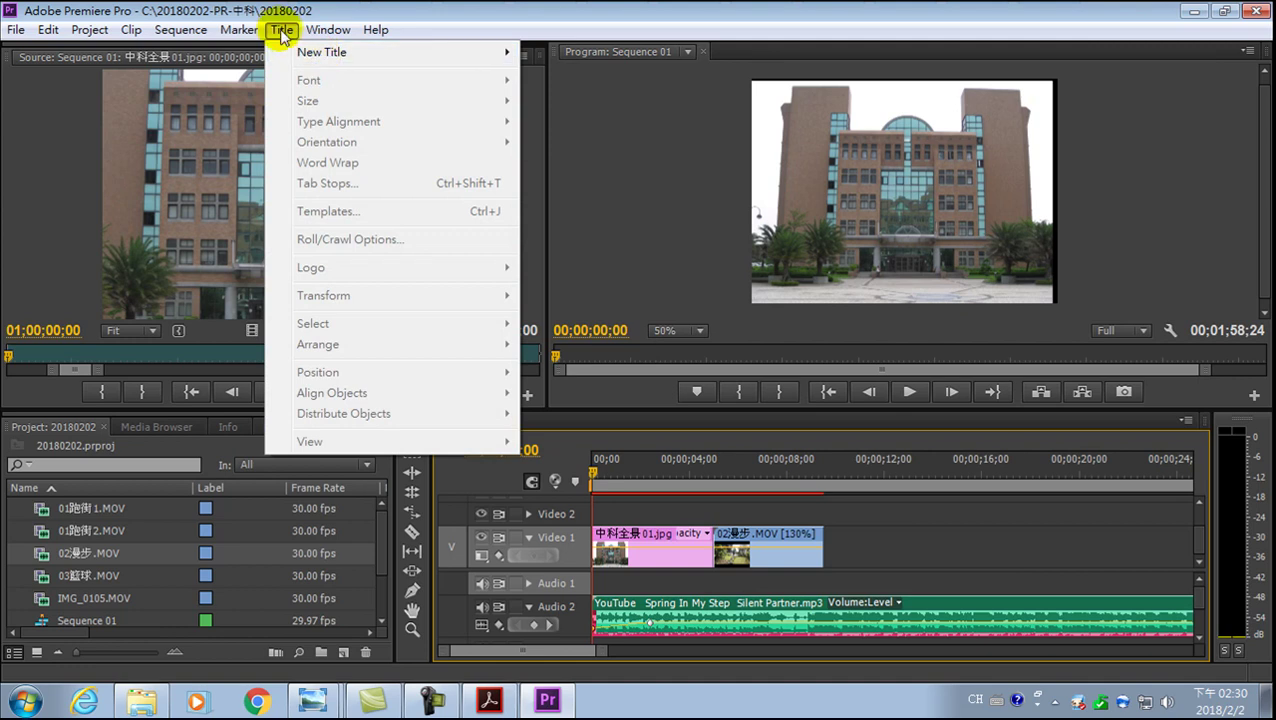
{"action": "mouse_move", "coordinate": [305, 52]}
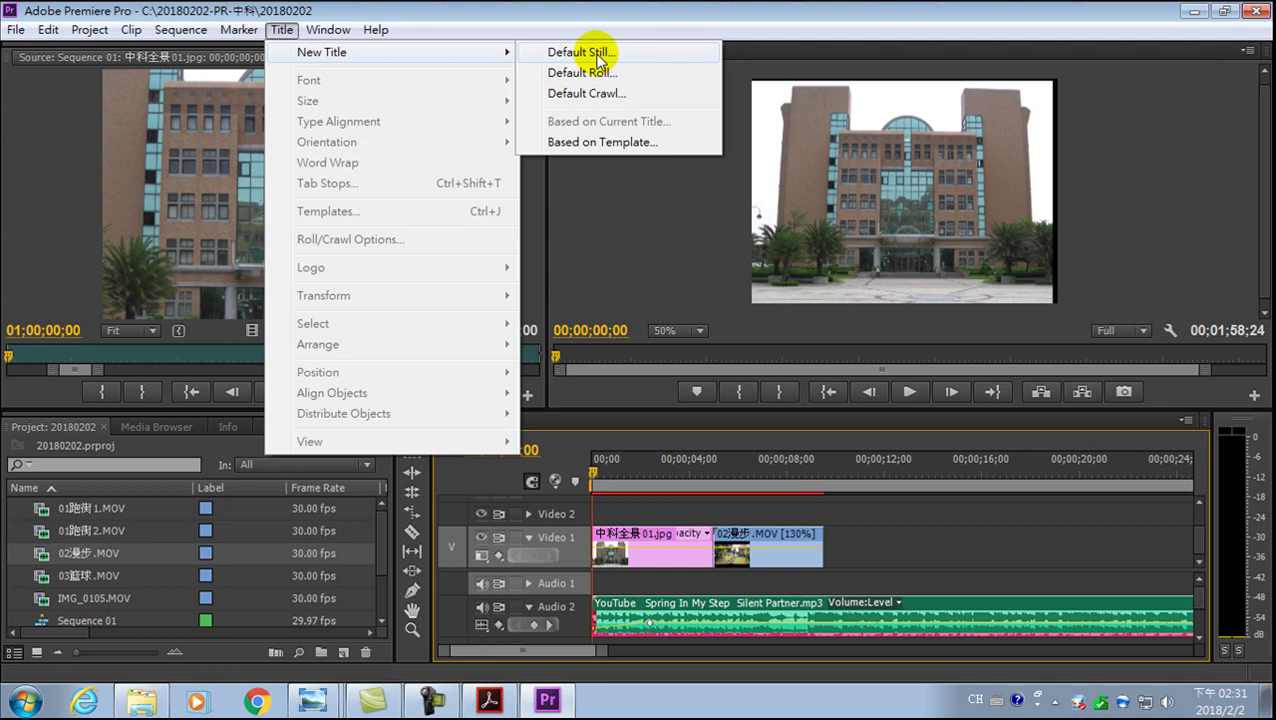
{"action": "left_click", "coordinate": [597, 55]}
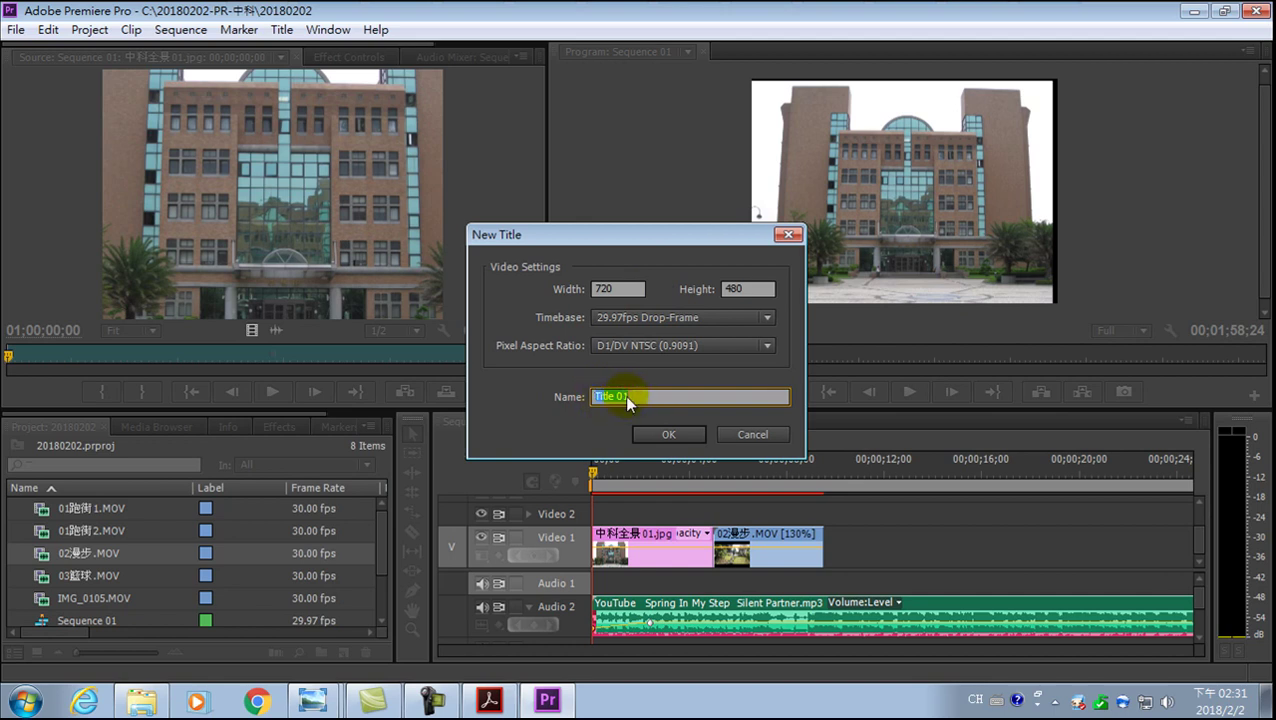
Accept the name Title 01 to open the Titler over the campus frame.
{"action": "left_click", "coordinate": [625, 397]}
{"action": "left_click", "coordinate": [676, 442]}
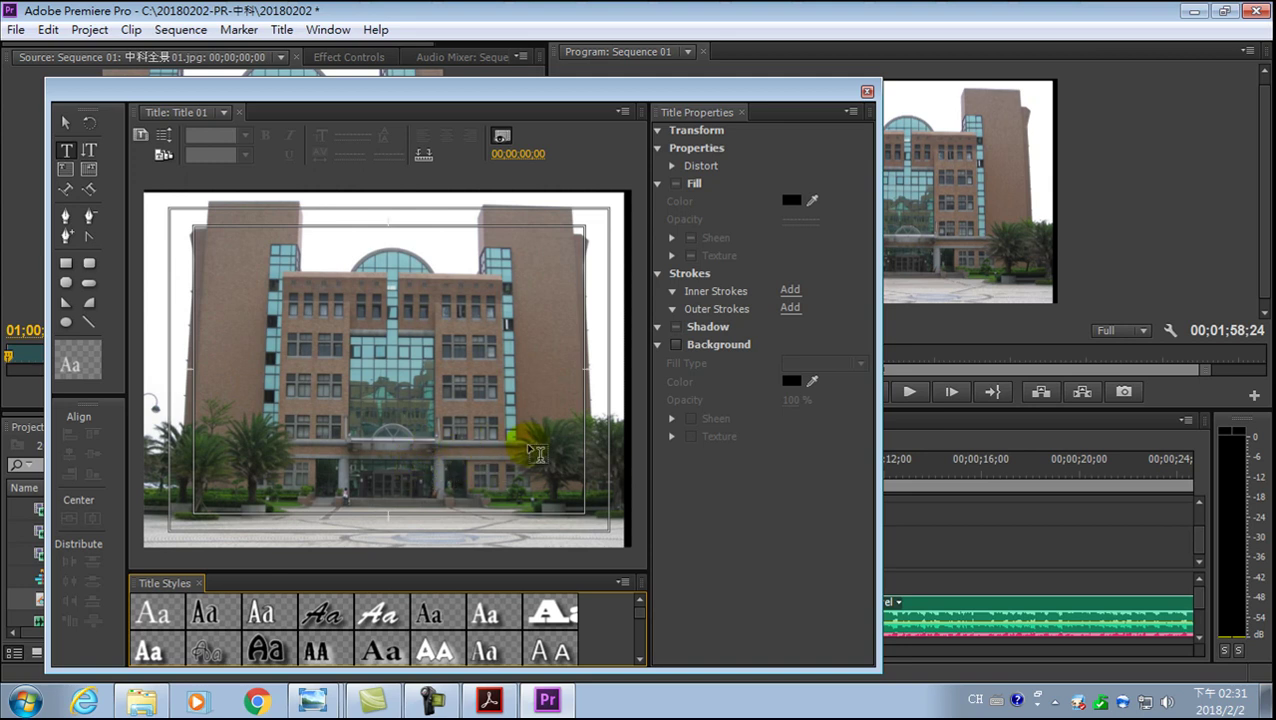
Start a text box on the title canvas and set the font size to 64.
{"action": "left_click", "coordinate": [384, 445]}
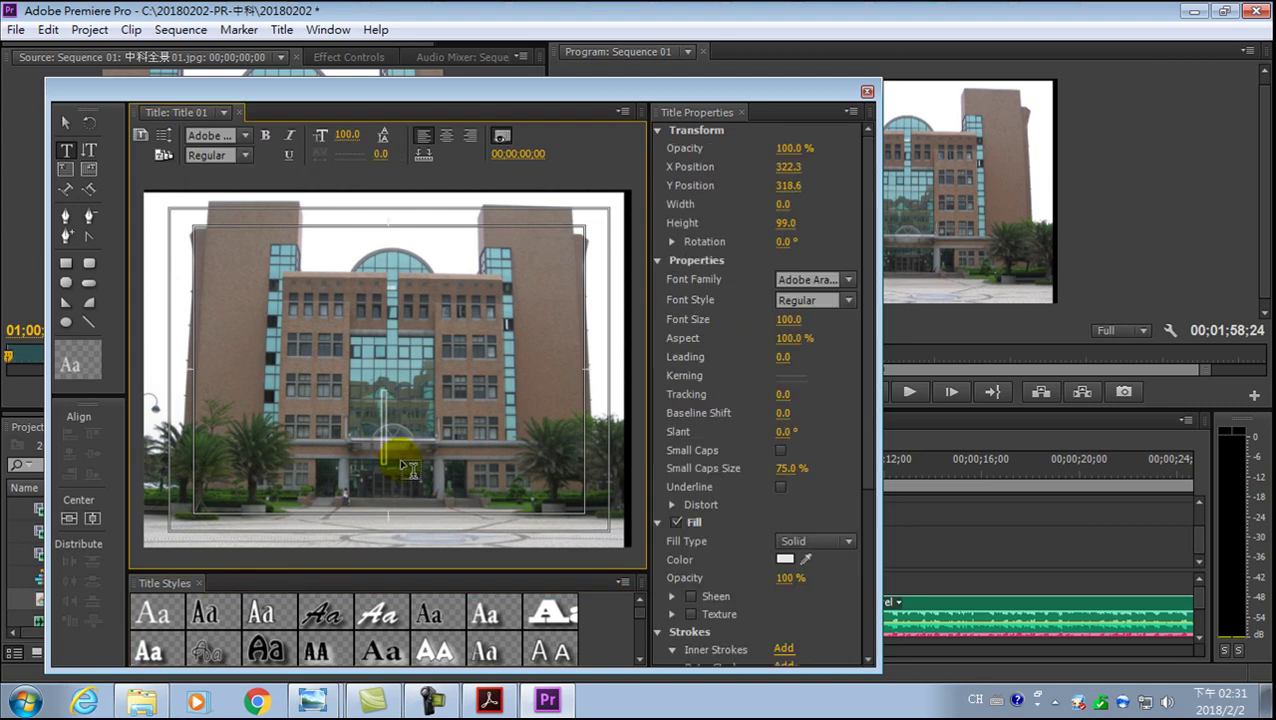
{"action": "left_click", "coordinate": [345, 137]}
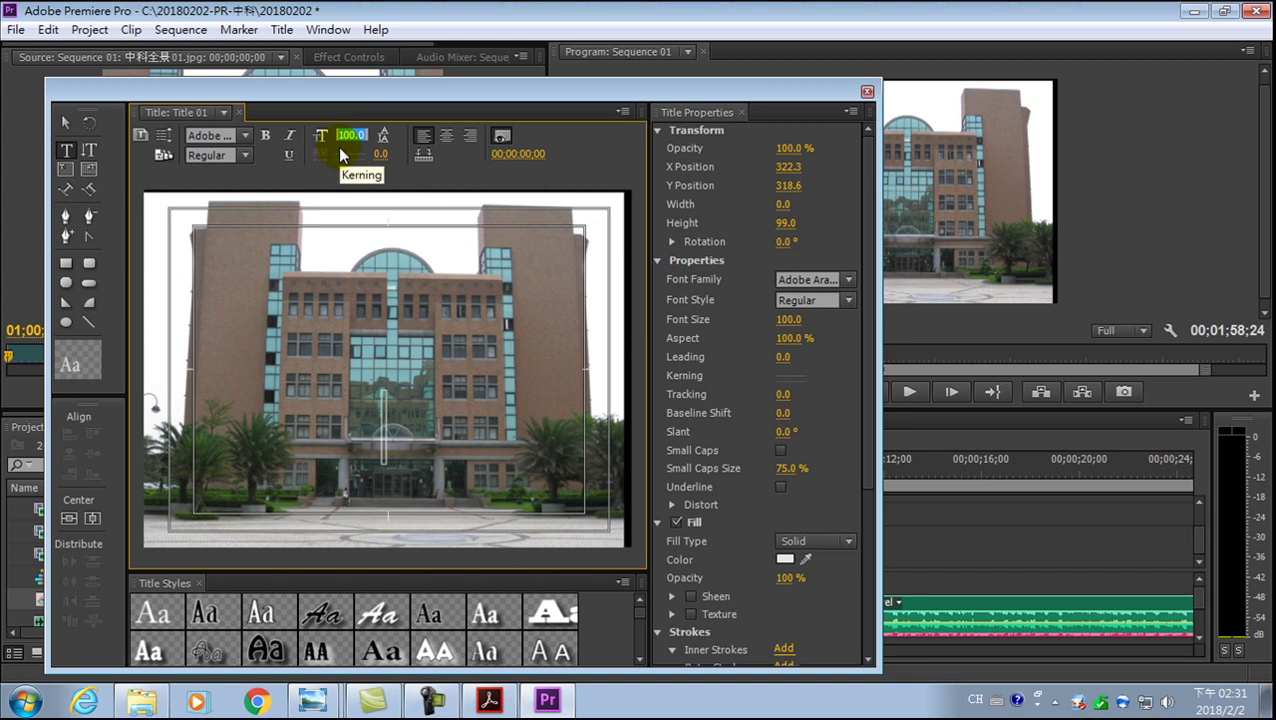
{"action": "type", "text": "64"}
{"action": "key", "text": "Return"}
{"action": "key", "text": "ctrl+z"}
{"action": "left_click", "coordinate": [345, 437]}
{"action": "left_click", "coordinate": [351, 134]}
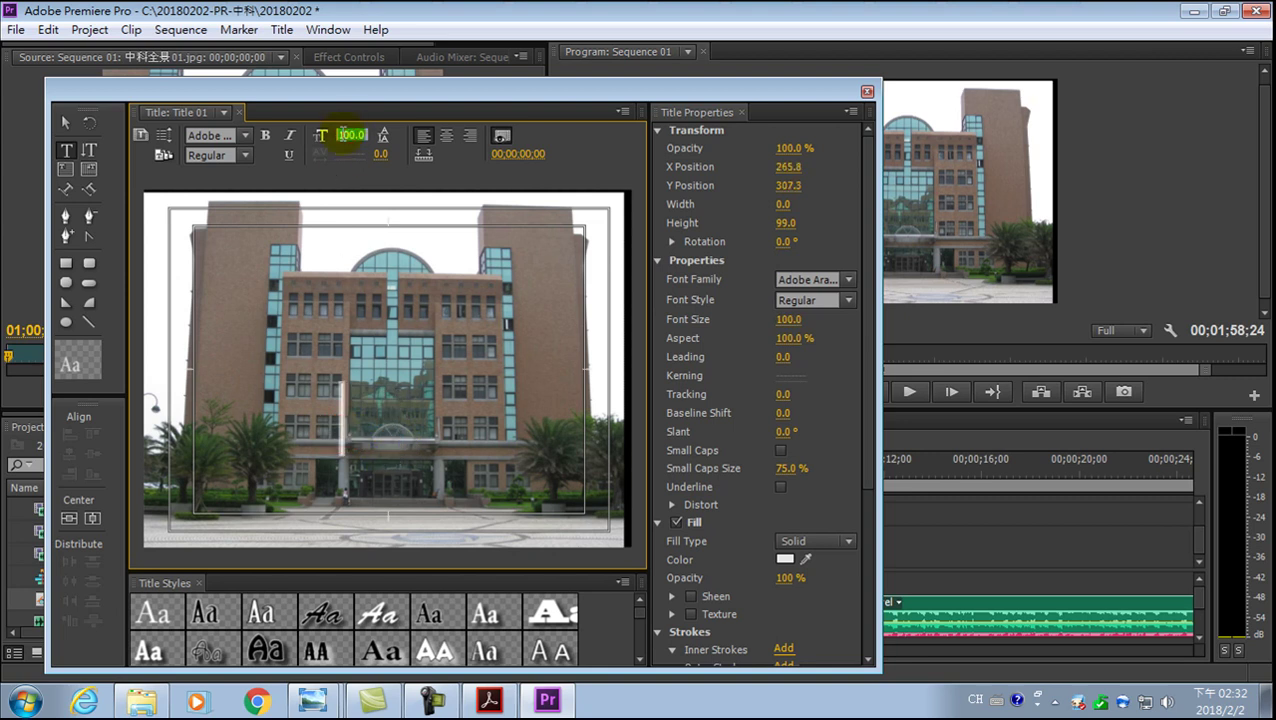
{"action": "type", "text": "64"}
{"action": "key", "text": "Return"}
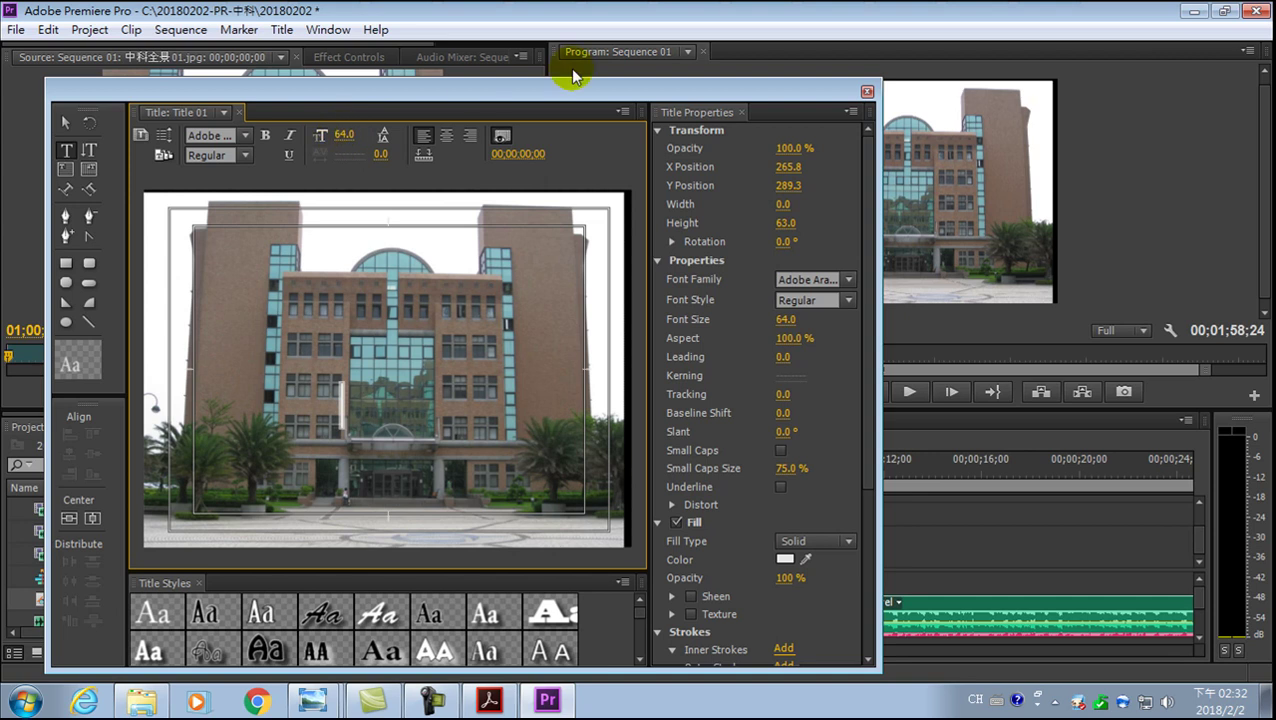
Switch to the Chinese input method and try composing Chinese characters.
{"action": "key", "text": "ctrl+shift"}
{"action": "key", "text": "ctrl+shift"}
{"action": "key", "text": "ctrl+shift"}
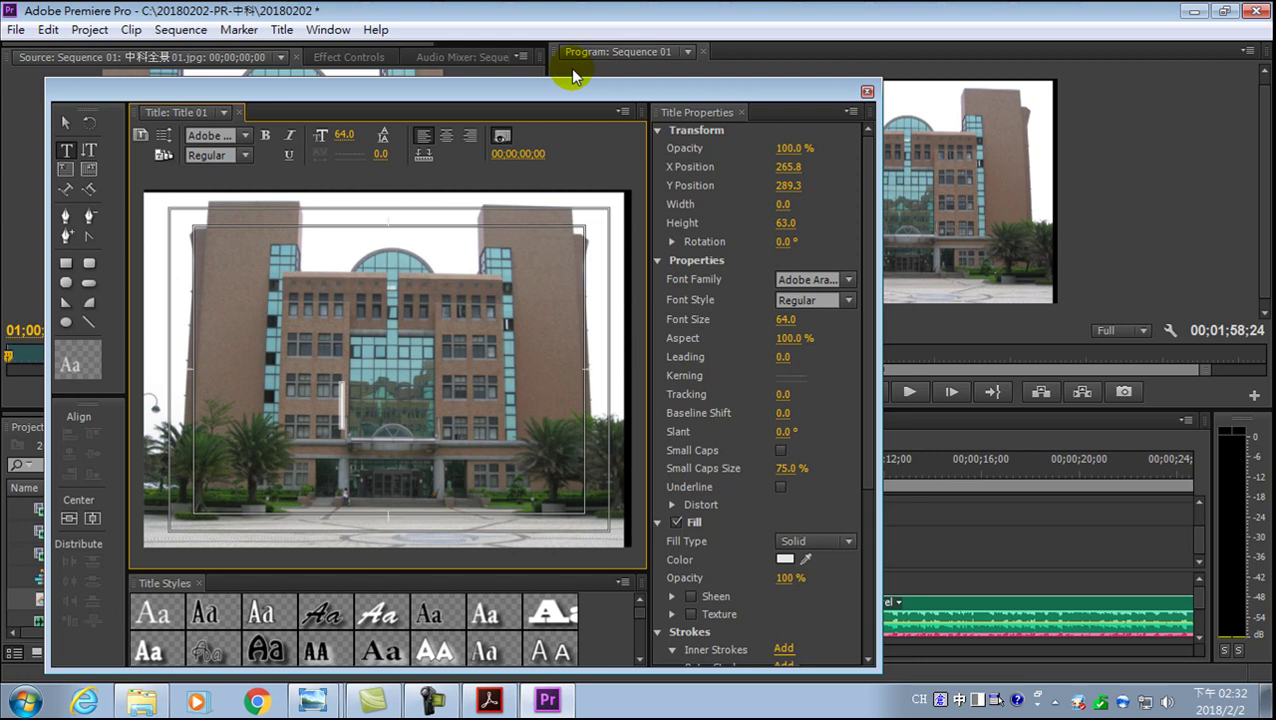
{"action": "type", "text": "l中"}
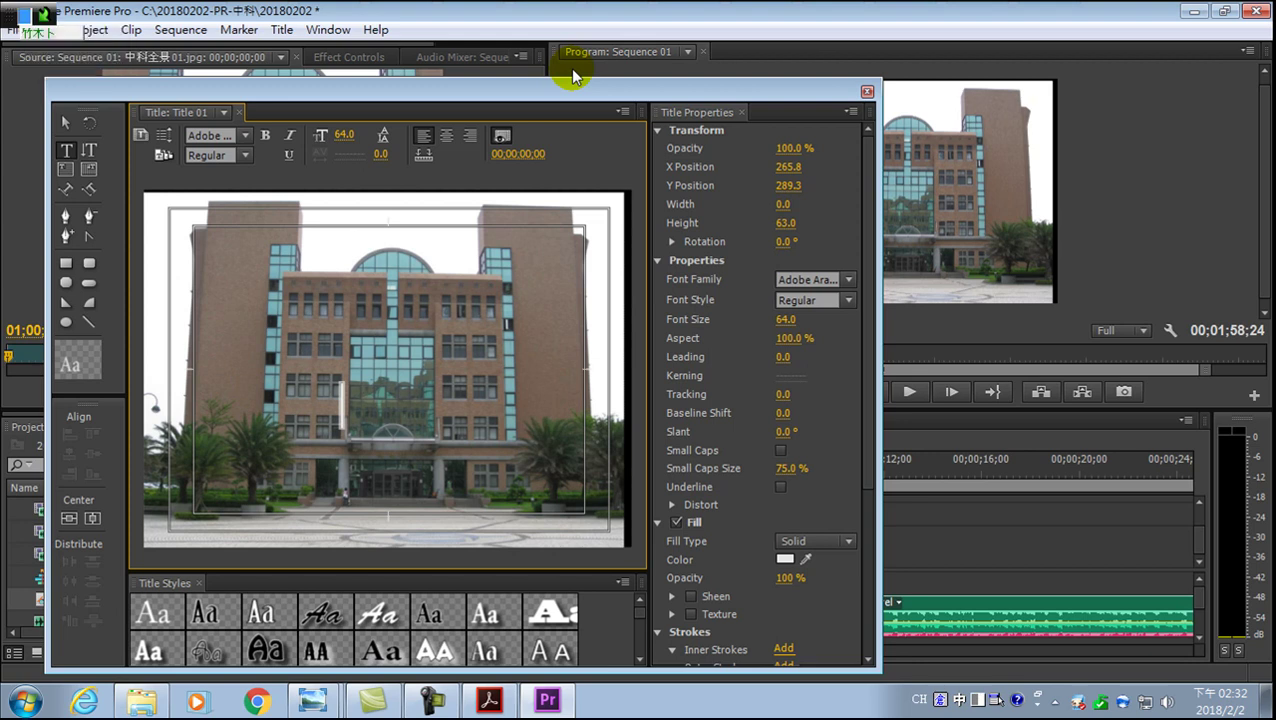
{"action": "type", "text": "科"}
{"action": "key", "text": "Escape"}
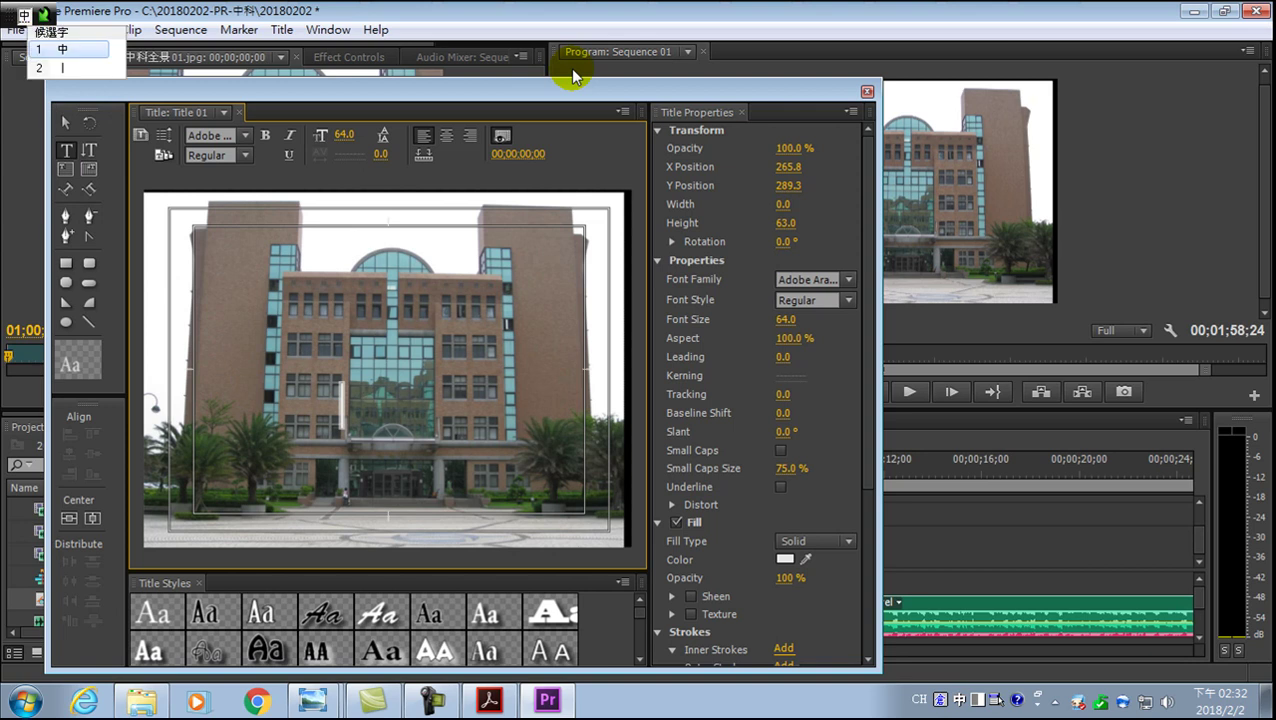
{"action": "type", "text": "hdyj"}
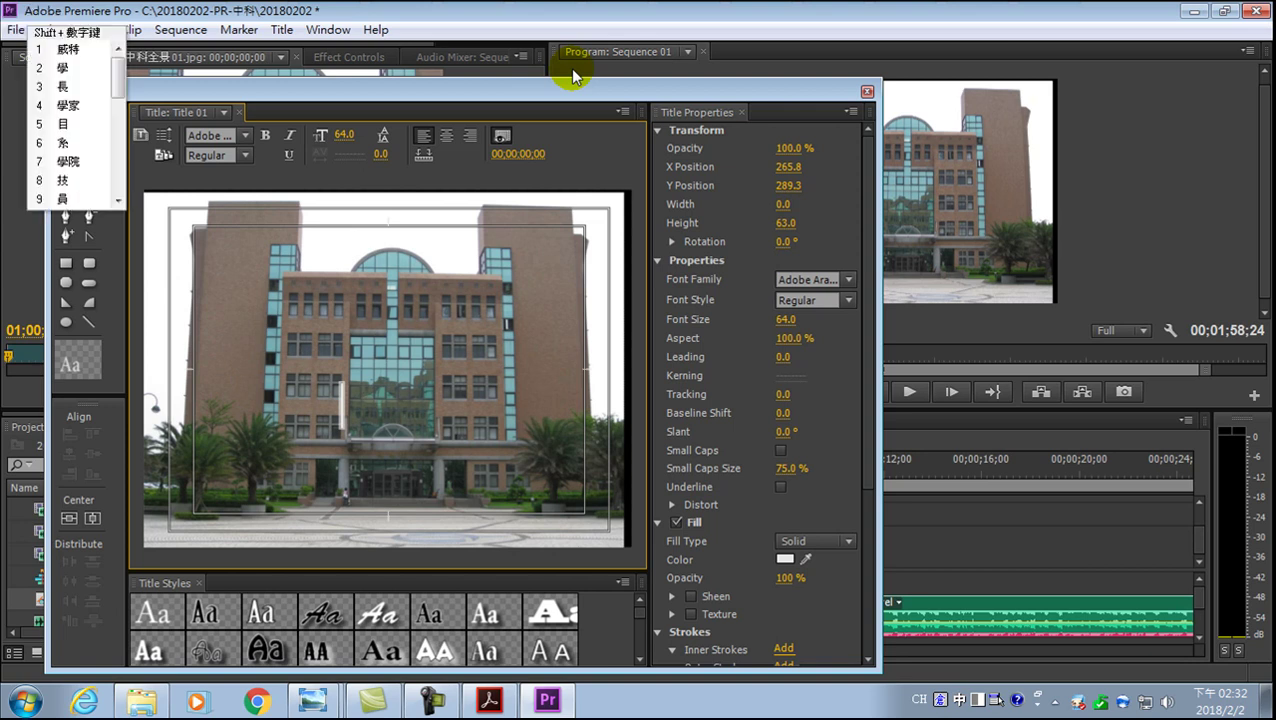
{"action": "type", "text": "iobuc"}
{"action": "key", "text": "space"}
{"action": "key", "text": "1"}
{"action": "key", "text": "shift+1"}
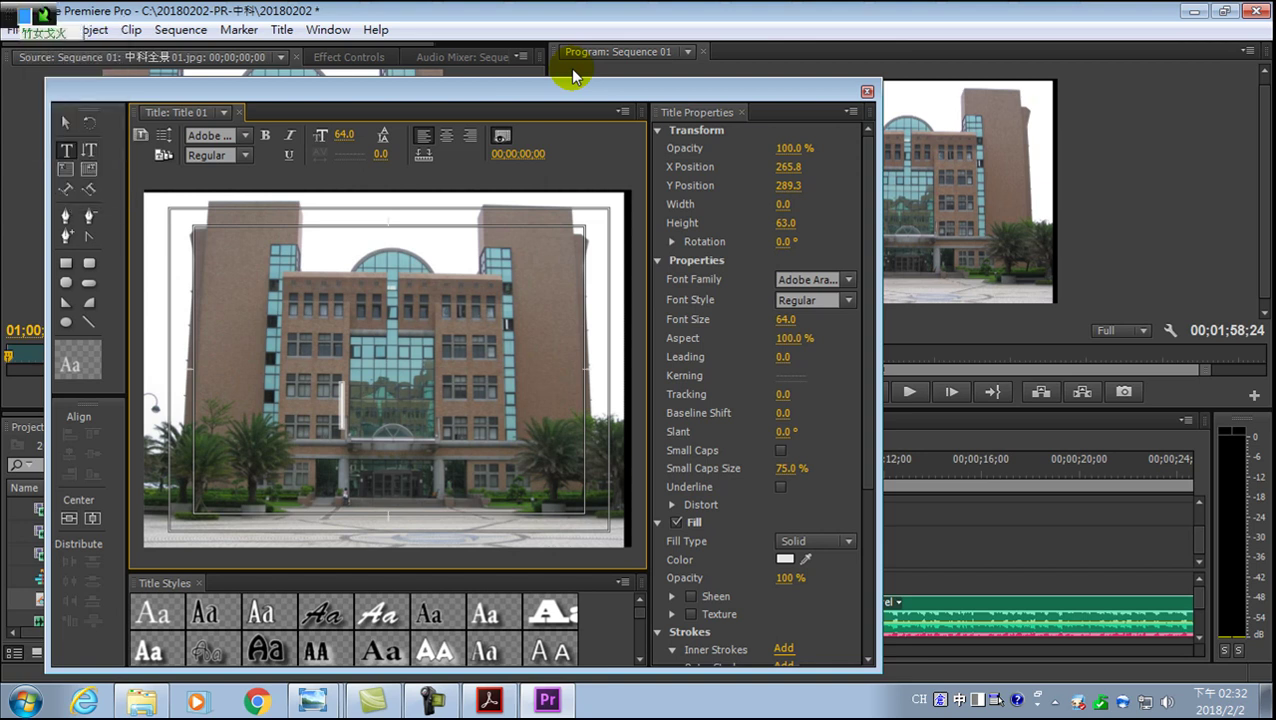
{"action": "key", "text": "Escape"}
Type the caption 中國科大資管系 and drag it down and left across the lower frame.
{"action": "left_click", "coordinate": [349, 400]}
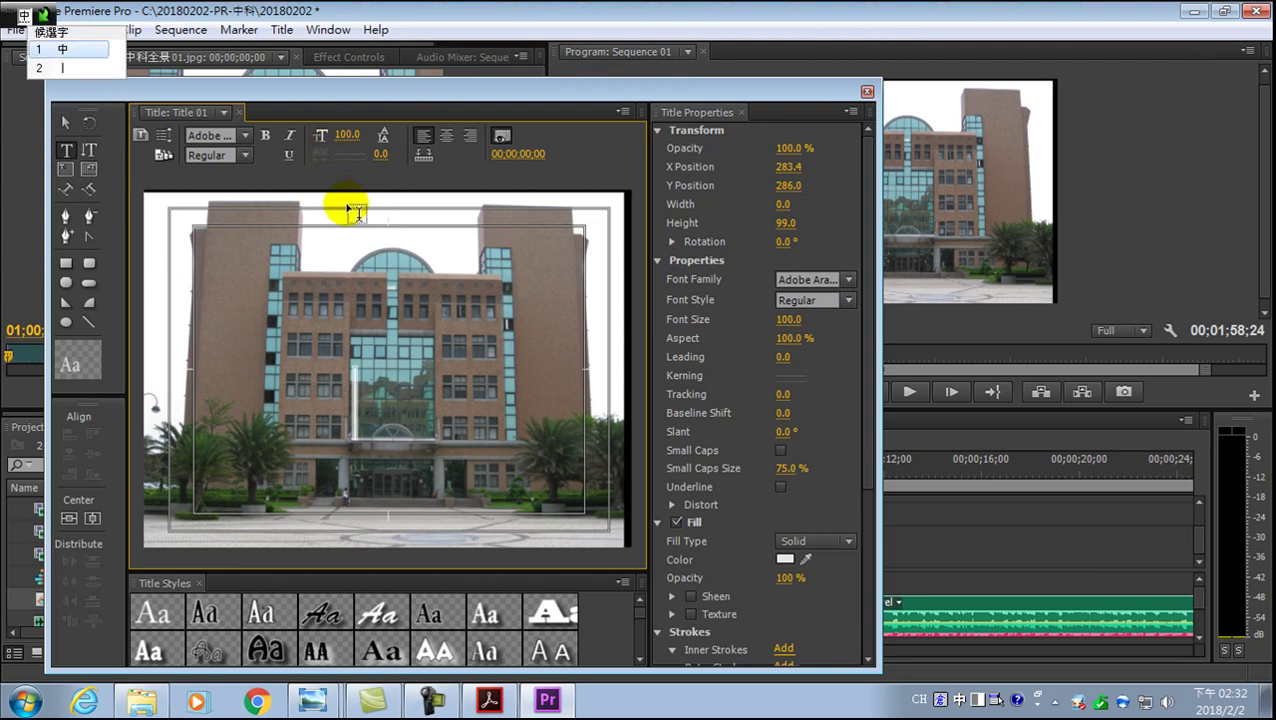
{"action": "type", "text": "中國"}
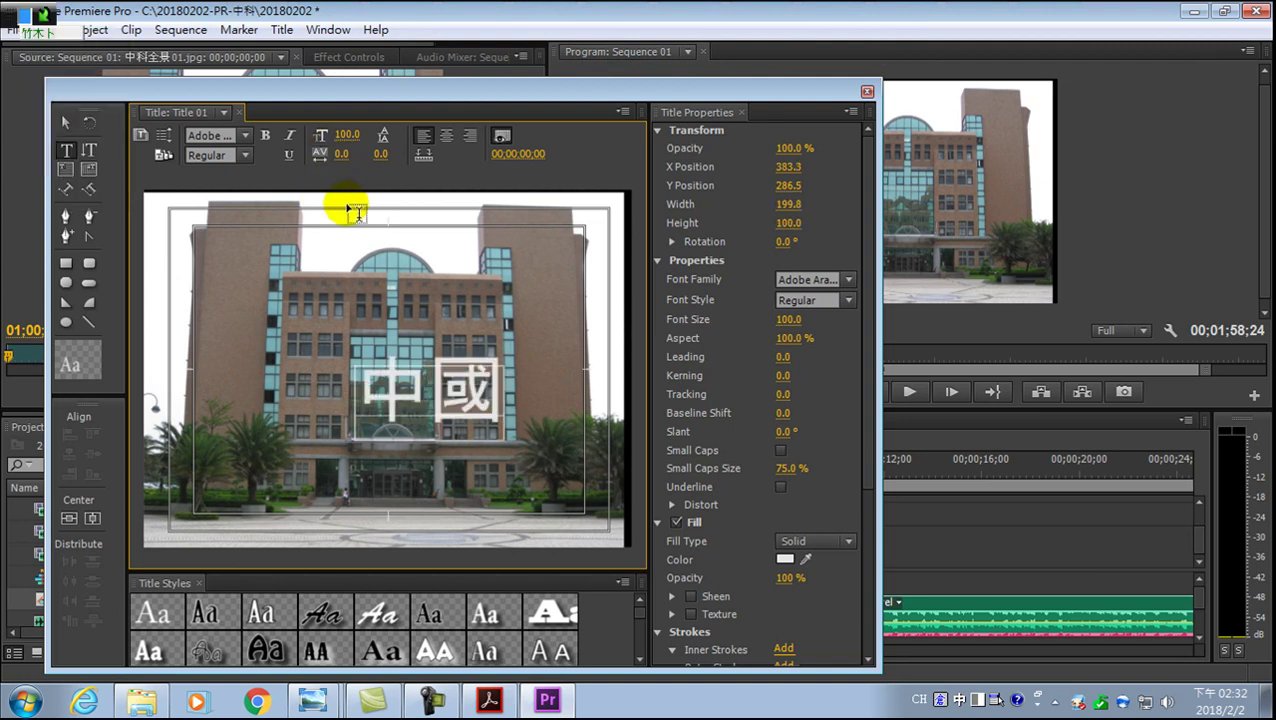
{"action": "type", "text": "科大學"}
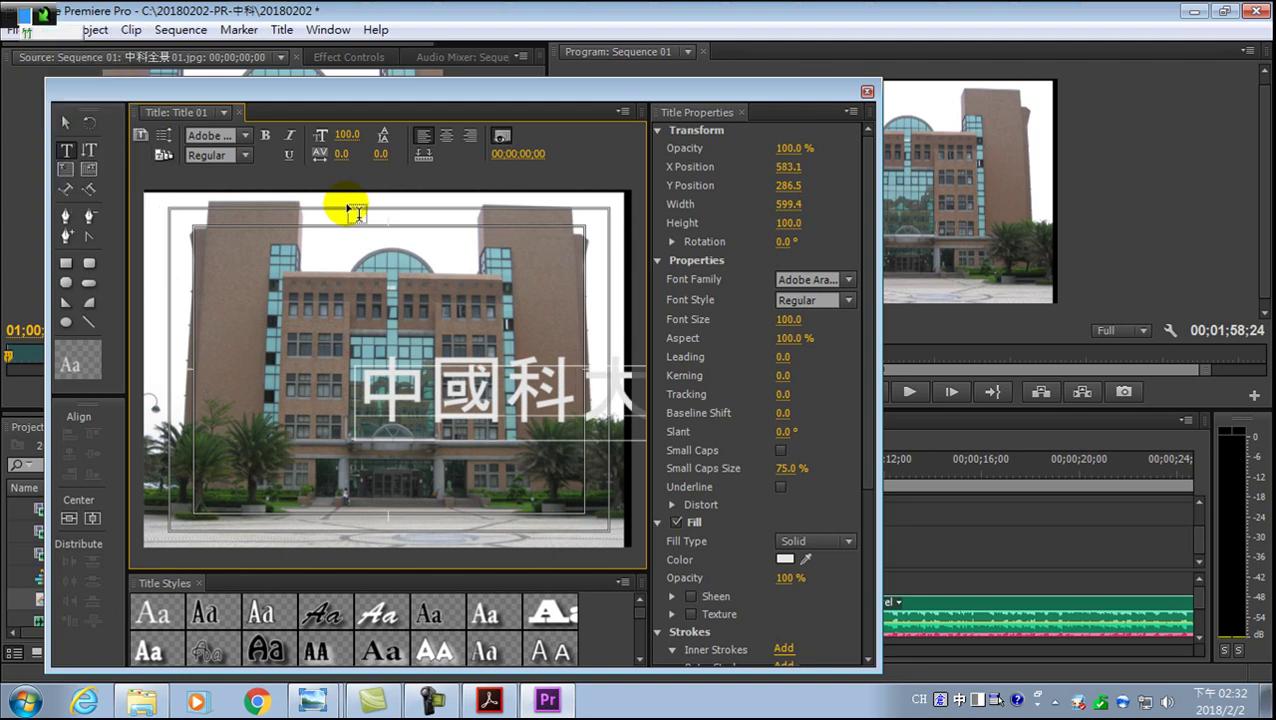
{"action": "type", "text": "校園"}
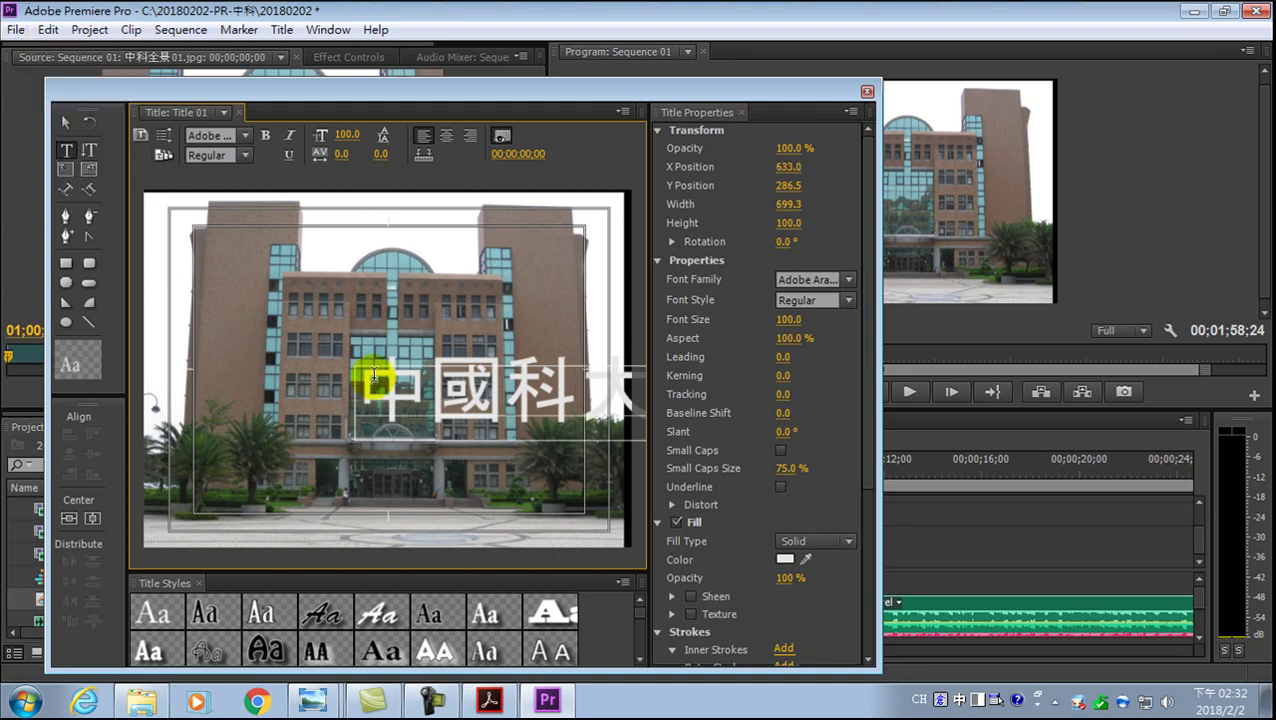
{"action": "left_click", "coordinate": [66, 124]}
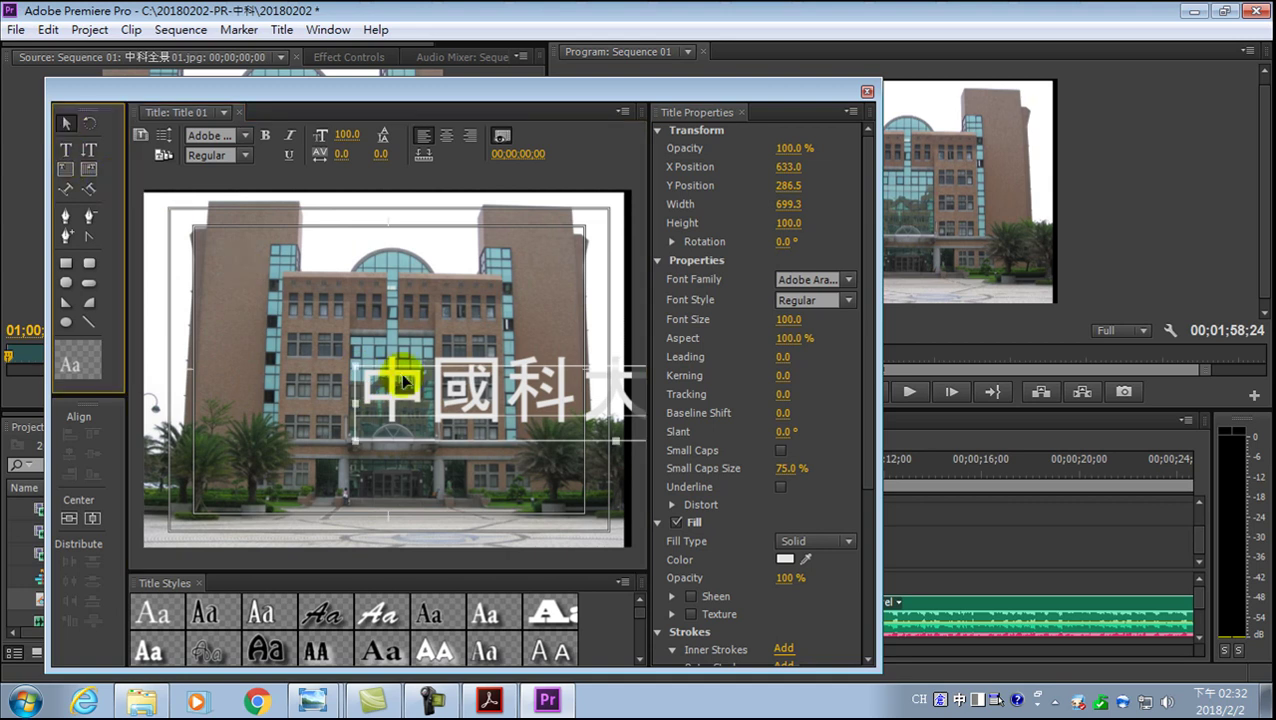
{"action": "mouse_move", "coordinate": [390, 370]}
{"action": "left_mouse_down"}
{"action": "mouse_move", "coordinate": [323, 380]}
{"action": "mouse_move", "coordinate": [226, 447]}
{"action": "mouse_move", "coordinate": [241, 436]}
{"action": "mouse_move", "coordinate": [271, 451]}
{"action": "mouse_move", "coordinate": [368, 450]}
{"action": "left_mouse_up"}
{"action": "left_click_drag", "start_coordinate": [471, 455], "coordinate": [319, 465]}
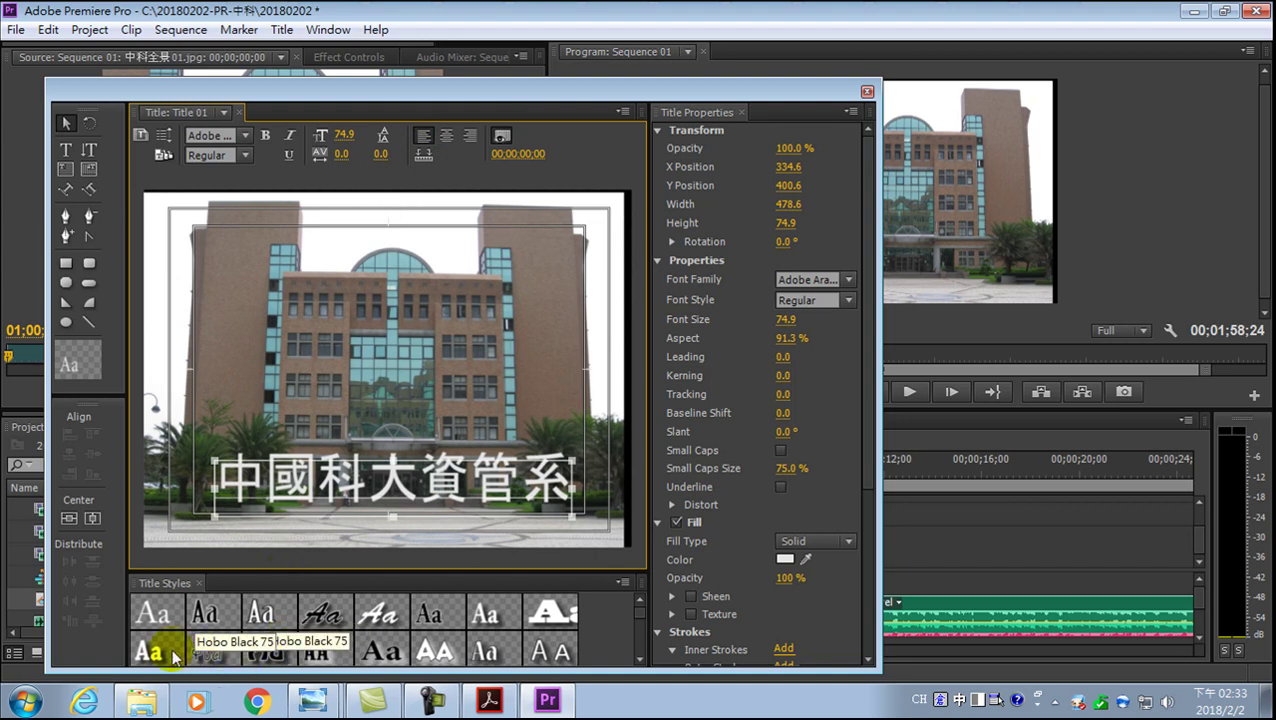
Try Brush Script Black 75 and Birch Black 80, then apply the Brush Script White style.
{"action": "left_click", "coordinate": [328, 621]}
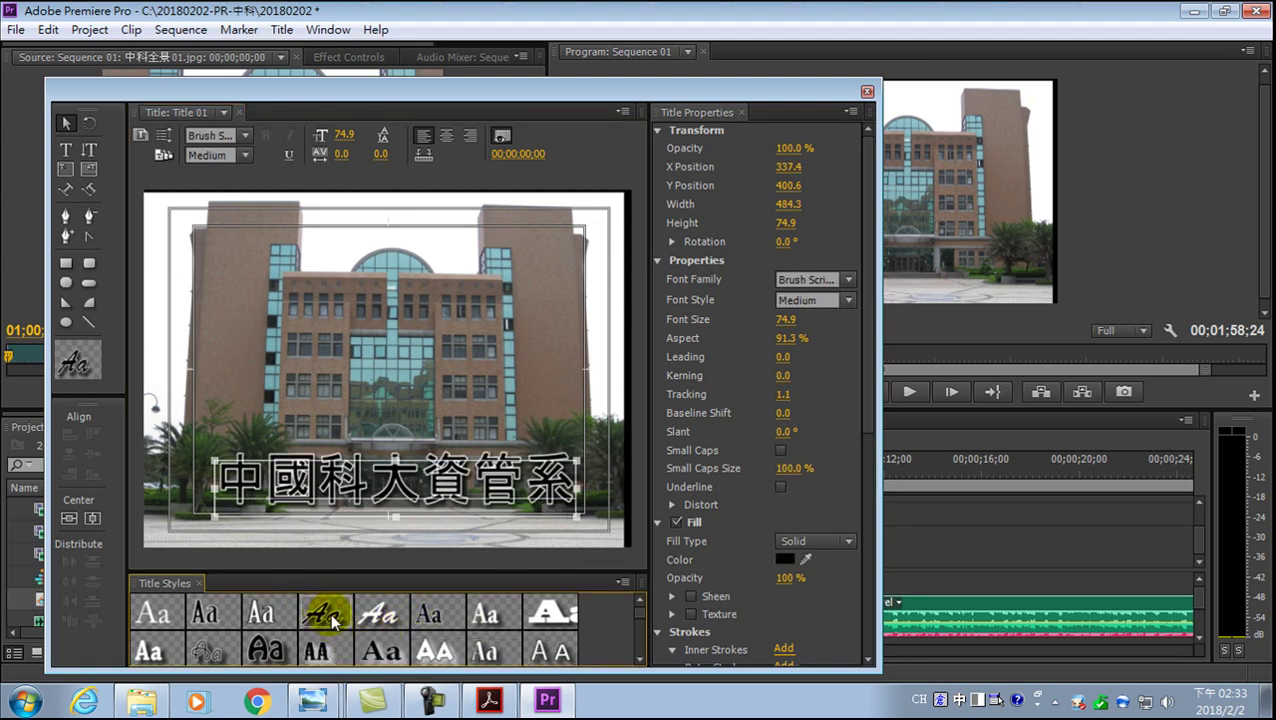
{"action": "left_click", "coordinate": [203, 617]}
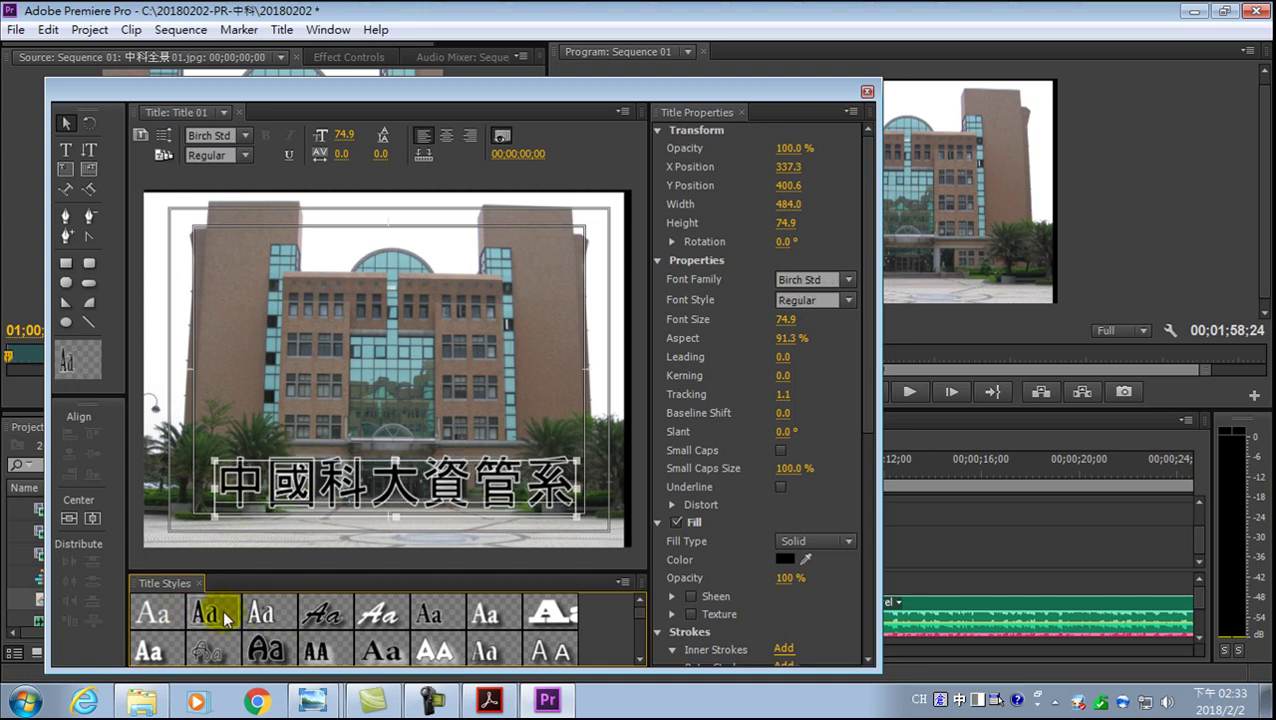
{"action": "left_click", "coordinate": [384, 617]}
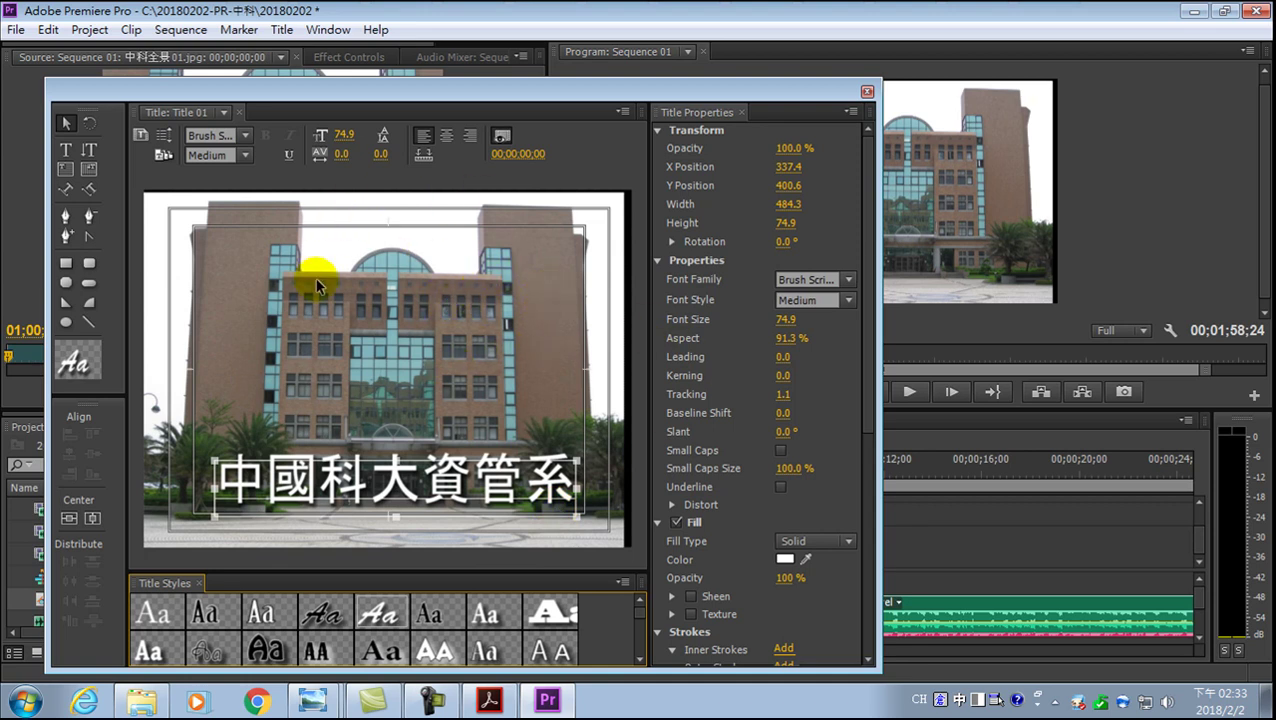
Close the Titler and drop Title 01 onto Video 2 at 00;00;00;00.
{"action": "left_click", "coordinate": [866, 92]}
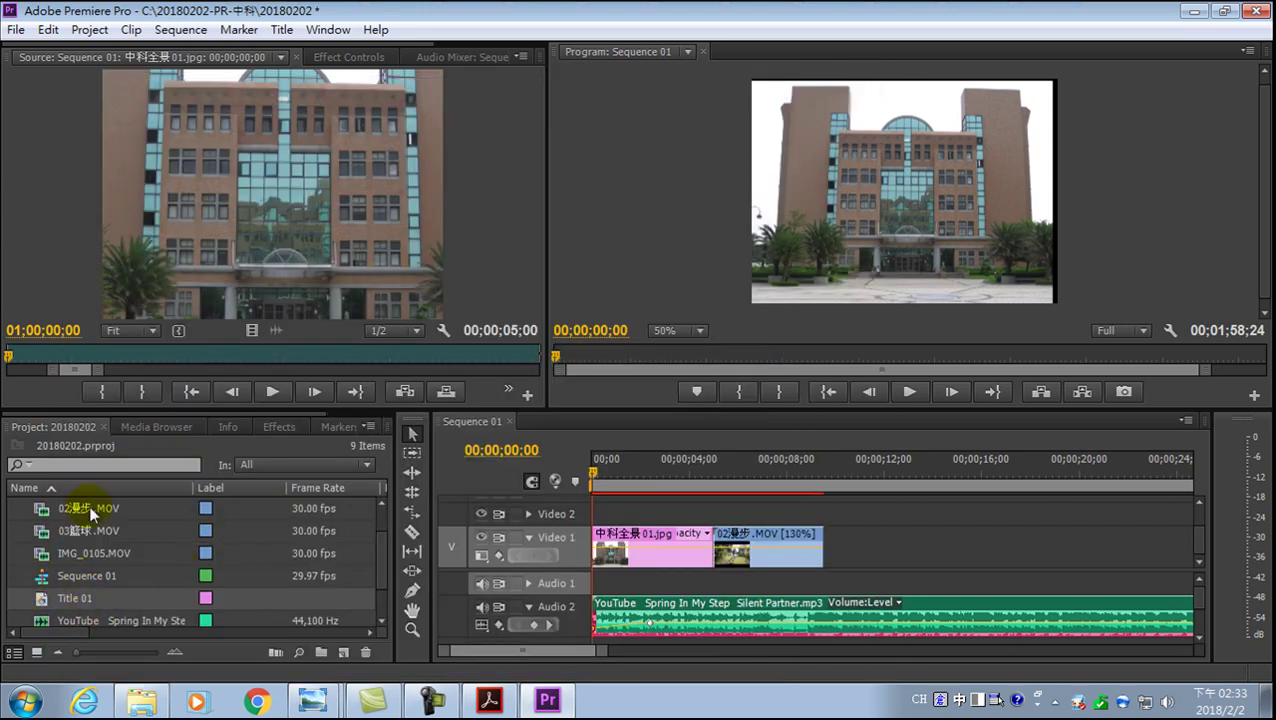
{"action": "left_click", "coordinate": [66, 596]}
{"action": "left_click_drag", "start_coordinate": [103, 588], "coordinate": [598, 512]}
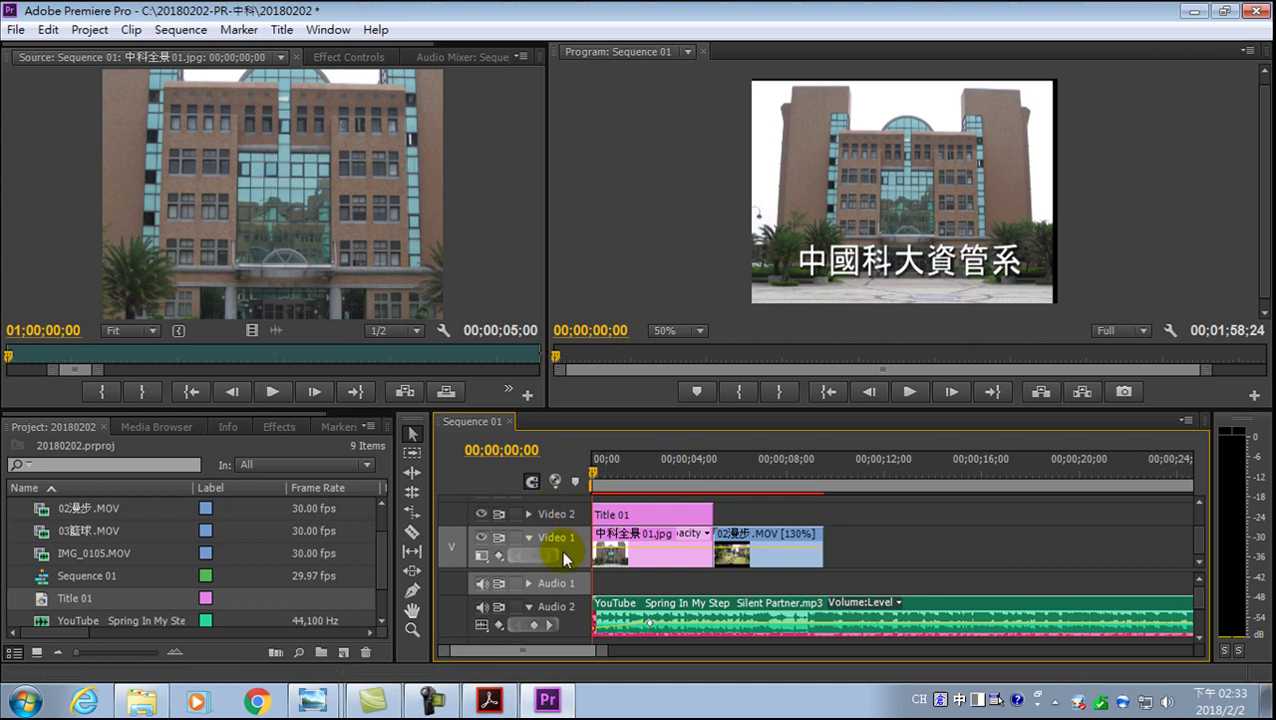
{"action": "left_click", "coordinate": [619, 539]}
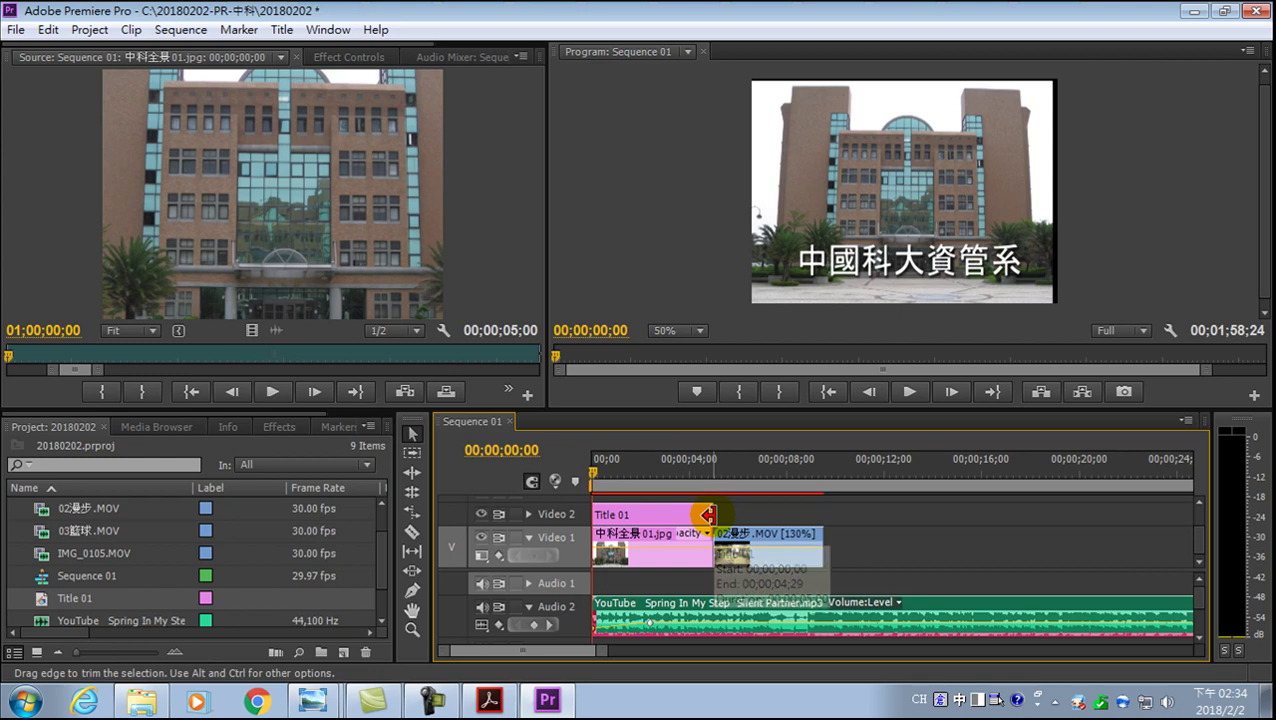
Stretch Title 01 to the end of 02漫步.MOV and check the title over the walking frames.
{"action": "left_click_drag", "start_coordinate": [708, 515], "coordinate": [824, 515]}
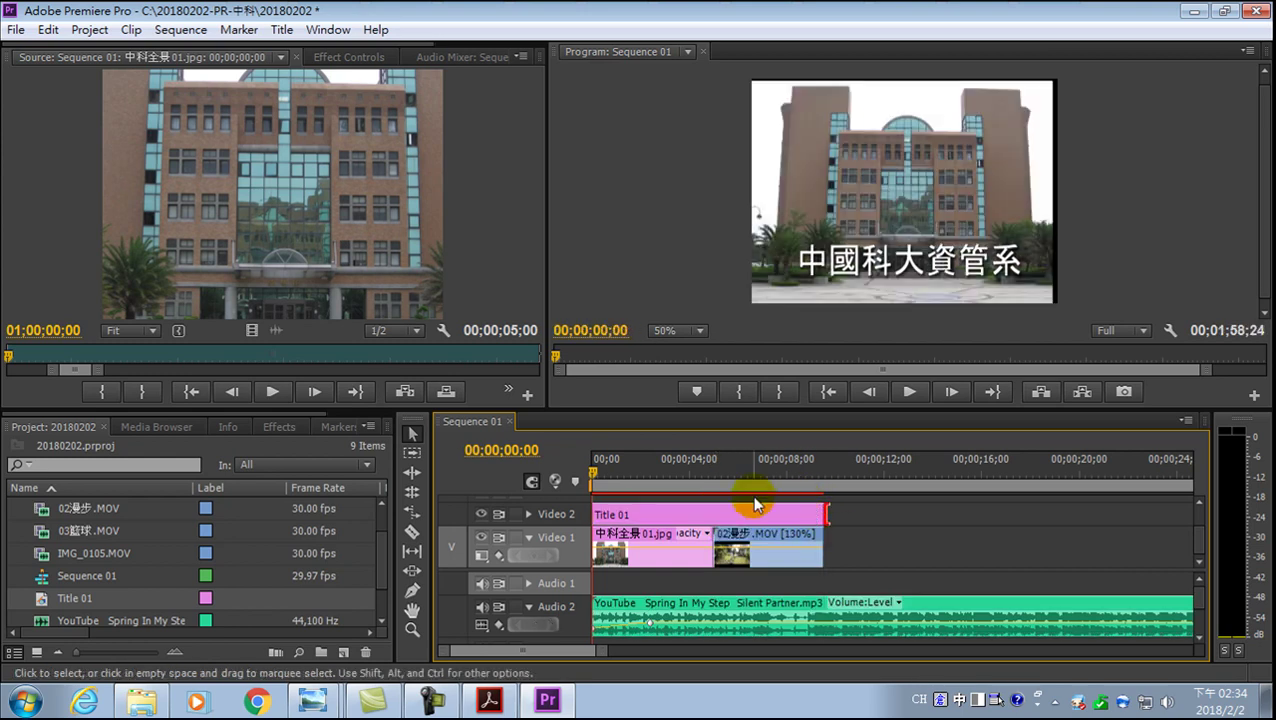
{"action": "left_click", "coordinate": [714, 463]}
{"action": "left_click", "coordinate": [757, 462]}
{"action": "left_click_drag", "start_coordinate": [795, 472], "coordinate": [801, 472]}
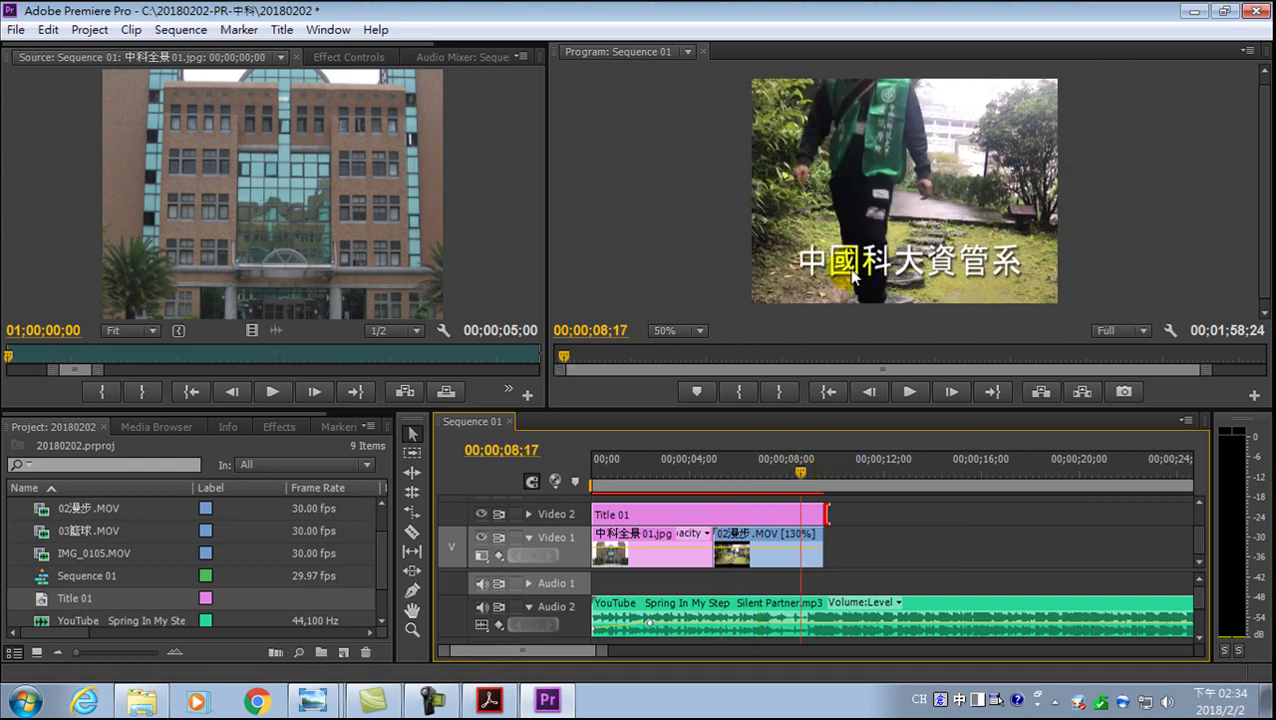